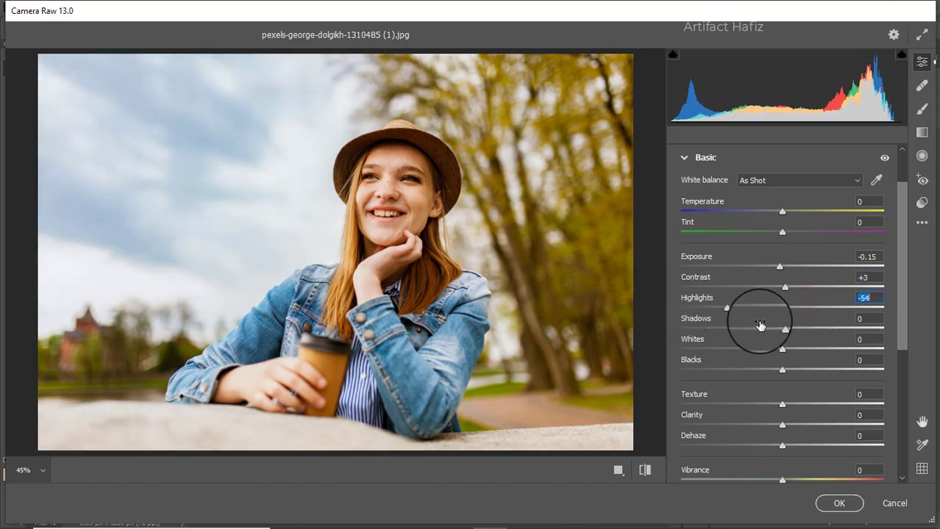
Step: Set the basic adjustments to Shadows +7, Whites +7, Blacks -7, Texture +4, Clarity +3, Dehaze +5, Vibrance +42 and Saturation -10
{"action": "left_click_drag", "start_coordinate": [780, 328], "coordinate": [783, 446]}
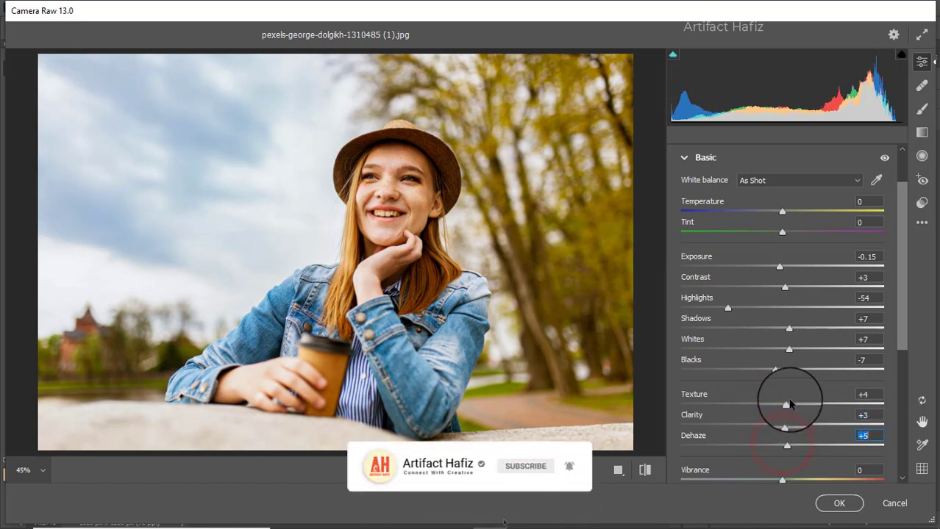
{"action": "scroll", "coordinate": [785, 383], "scroll_direction": "down", "scroll_amount": 5}
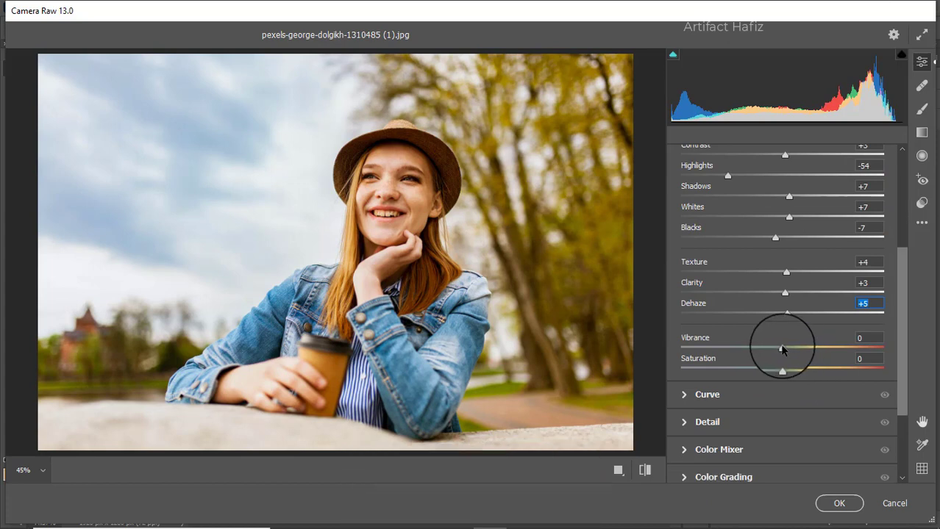
{"action": "left_click_drag", "start_coordinate": [782, 348], "coordinate": [772, 372]}
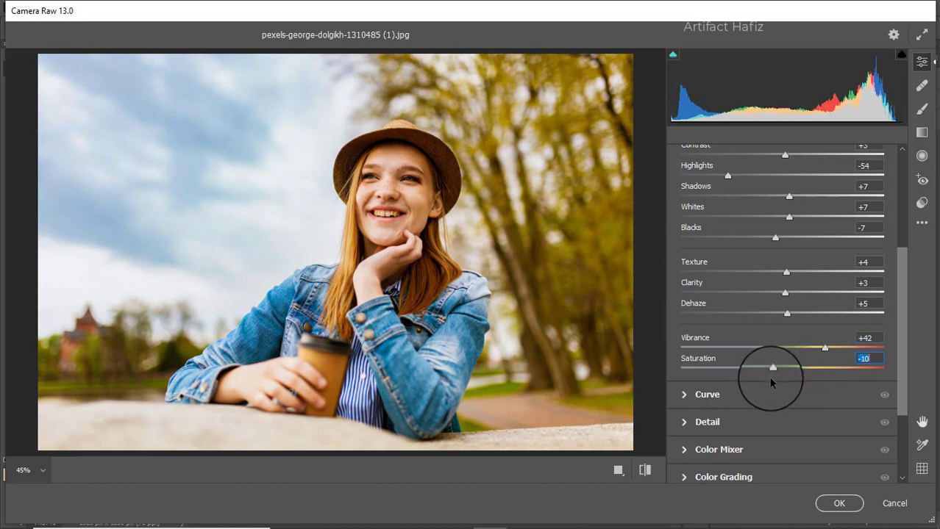
Step: Add a shadow point and a highlight point (input 190, output 198) to the main point curve, and raise the blue curve's black point to output 13
{"action": "left_click", "coordinate": [740, 391]}
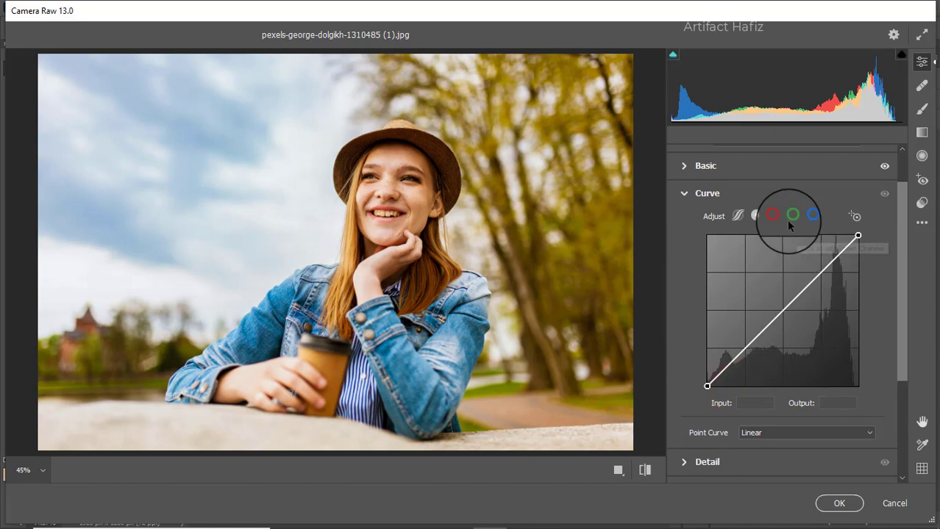
{"action": "left_click", "coordinate": [755, 214]}
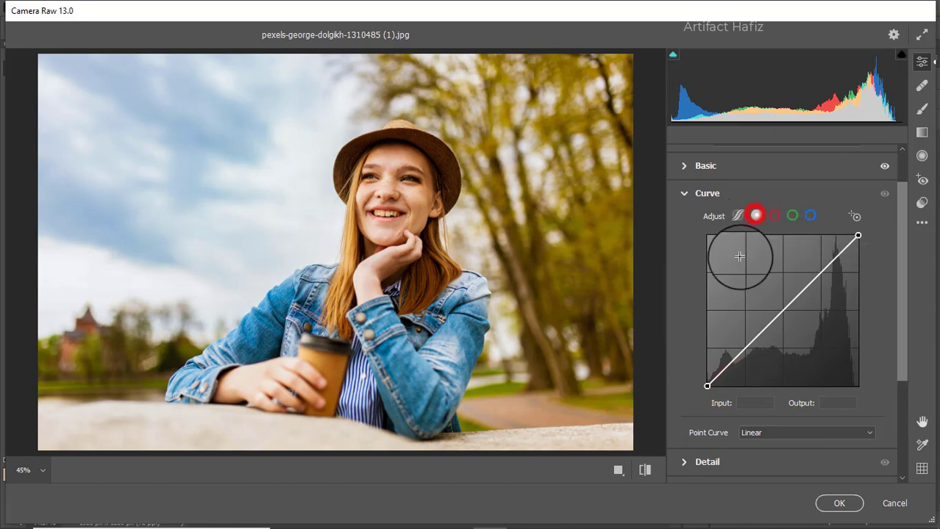
{"action": "left_click", "coordinate": [742, 352]}
{"action": "left_click", "coordinate": [819, 270]}
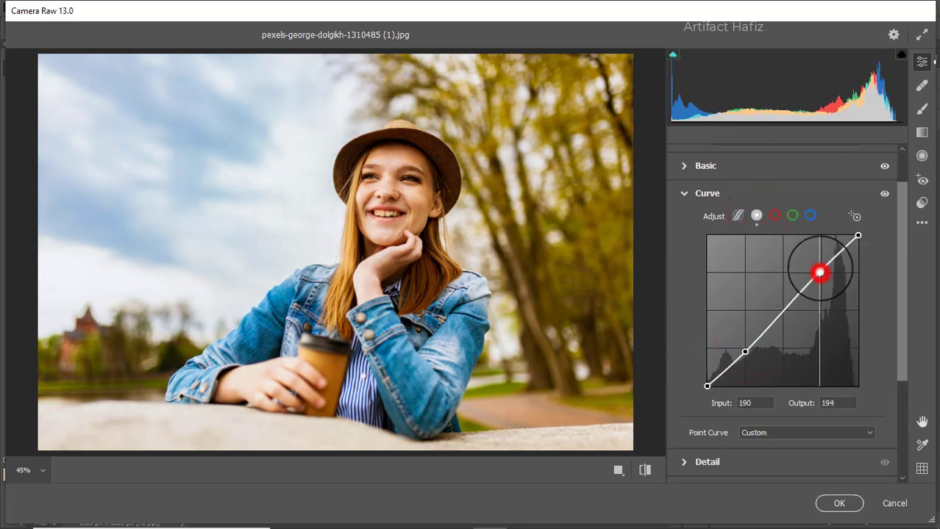
{"action": "left_click", "coordinate": [808, 214]}
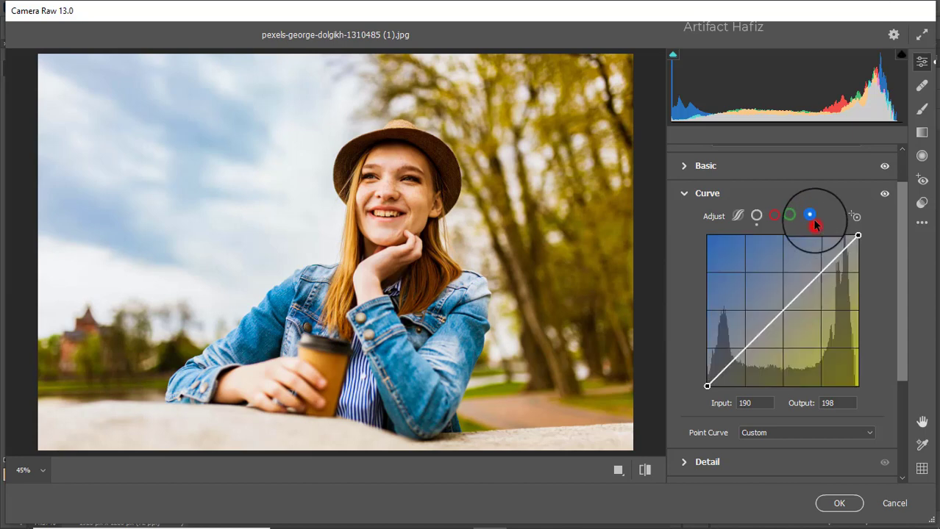
{"action": "left_click_drag", "start_coordinate": [707, 386], "coordinate": [707, 380]}
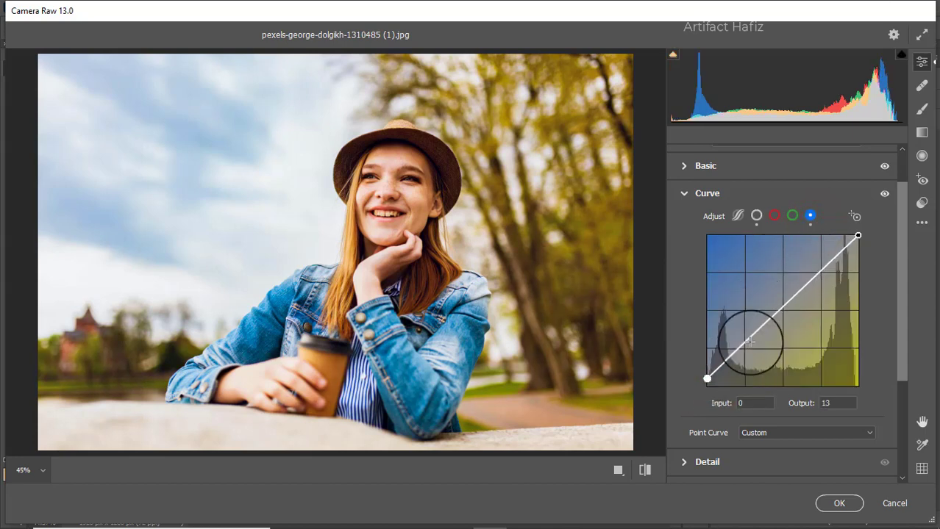
Step: Set the photo's detail adjustments to Sharpening 8, Noise Reduction 4 and Color Noise Reduction 20
{"action": "scroll", "coordinate": [751, 338], "scroll_direction": "down", "scroll_amount": 2}
{"action": "left_click", "coordinate": [703, 361]}
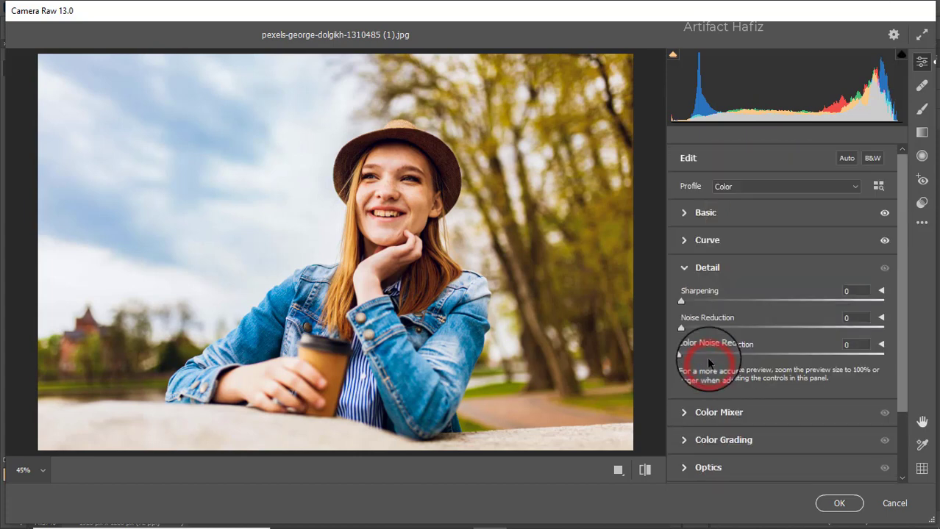
{"action": "left_click_drag", "start_coordinate": [681, 300], "coordinate": [722, 357]}
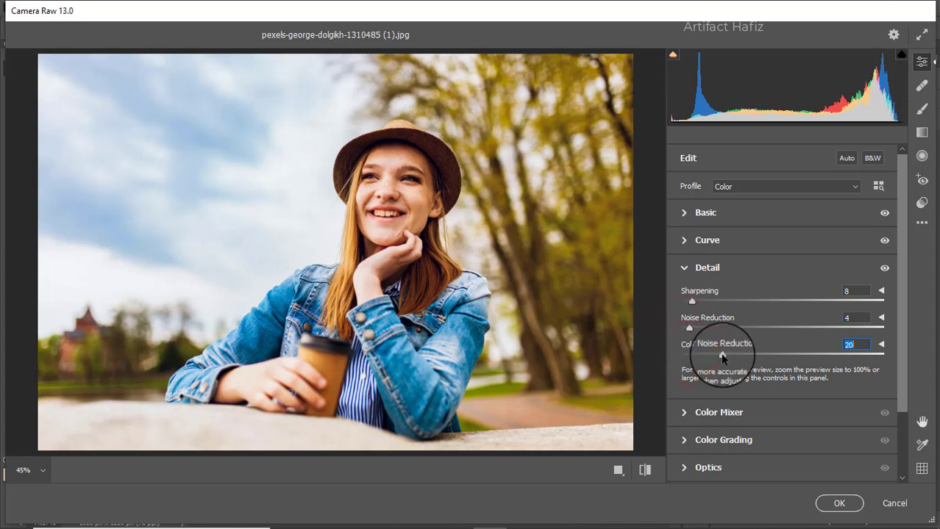
Step: Set the Color Mixer saturation to Reds +33, Yellows -63, Greens -52, Aquas +7 and Blues +22
{"action": "left_click", "coordinate": [707, 415]}
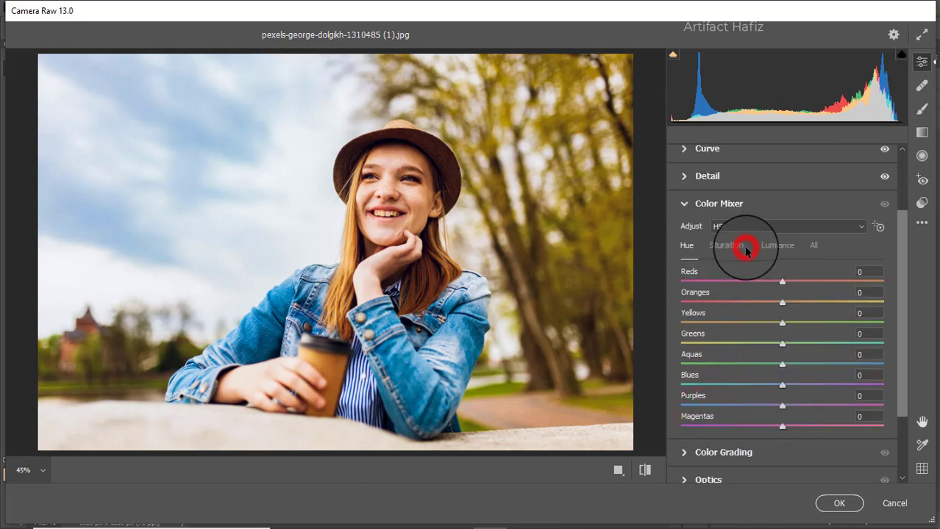
{"action": "left_click", "coordinate": [745, 250]}
{"action": "left_click_drag", "start_coordinate": [781, 281], "coordinate": [814, 284]}
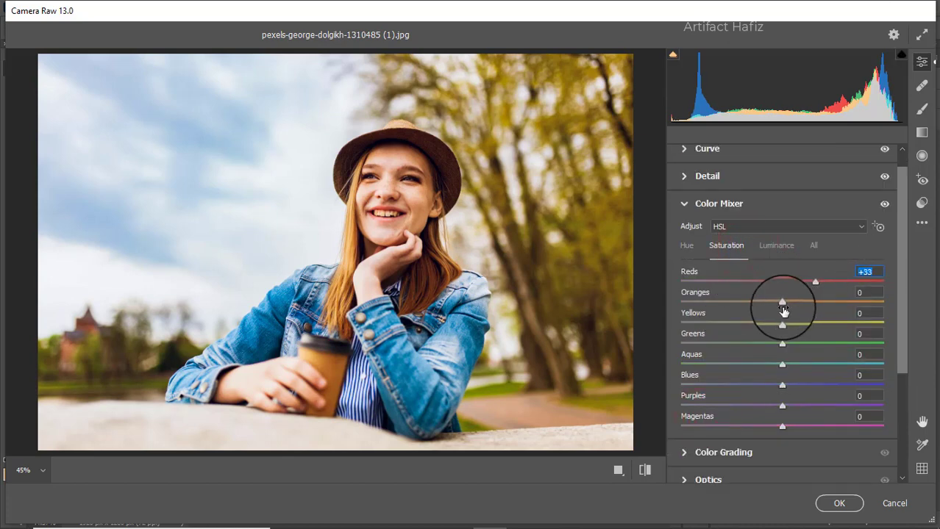
{"action": "left_click_drag", "start_coordinate": [781, 324], "coordinate": [703, 329]}
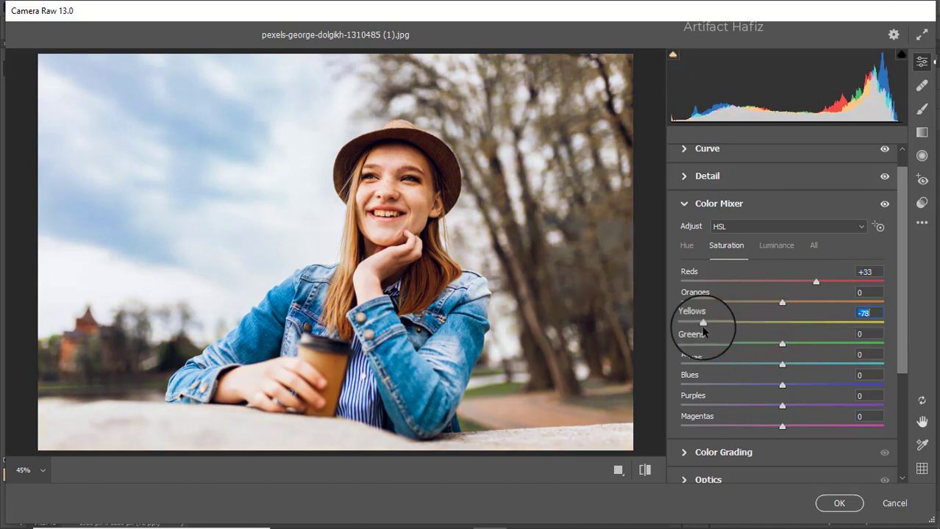
{"action": "left_click", "coordinate": [782, 346]}
{"action": "left_click_drag", "start_coordinate": [782, 345], "coordinate": [726, 346]}
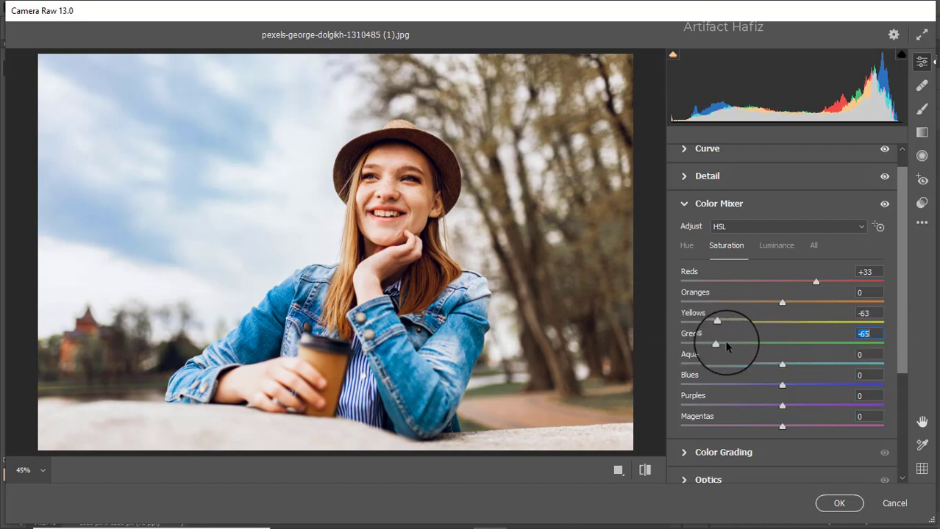
{"action": "left_click_drag", "start_coordinate": [782, 364], "coordinate": [805, 388]}
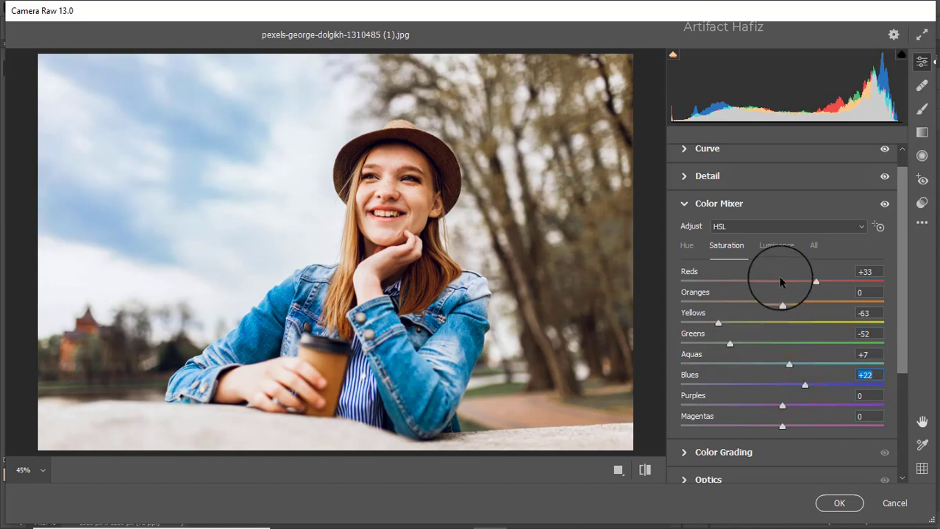
Step: Set the Color Mixer luminance to Oranges +18, Yellows +27, Greens +4, Aquas -22 and Blues -18
{"action": "left_click", "coordinate": [767, 247]}
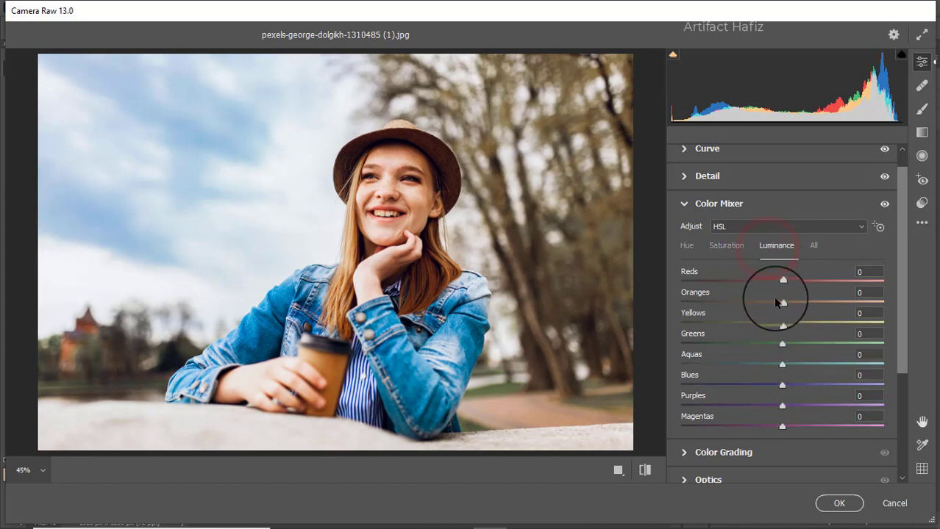
{"action": "left_click_drag", "start_coordinate": [810, 307], "coordinate": [762, 385]}
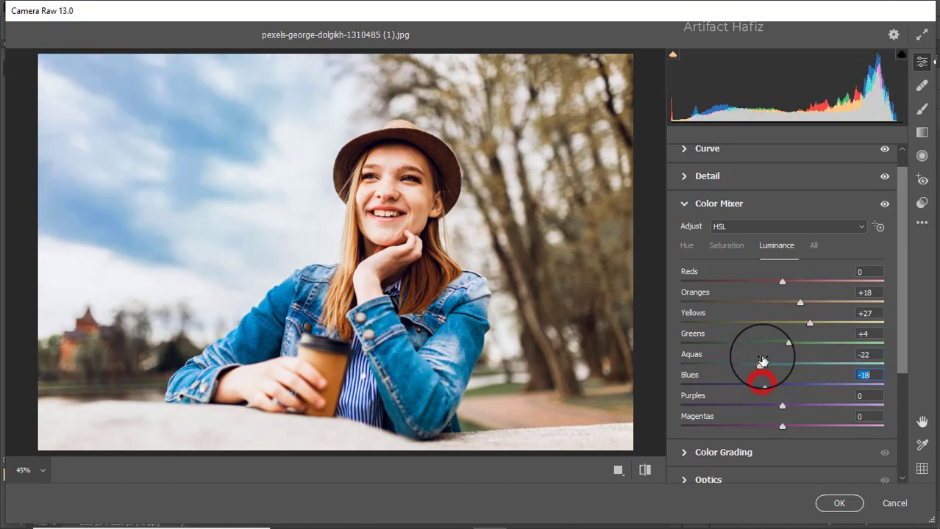
Step: Shift the Color Mixer hue of Aquas to -22 and of Blues to -43
{"action": "left_click", "coordinate": [685, 248]}
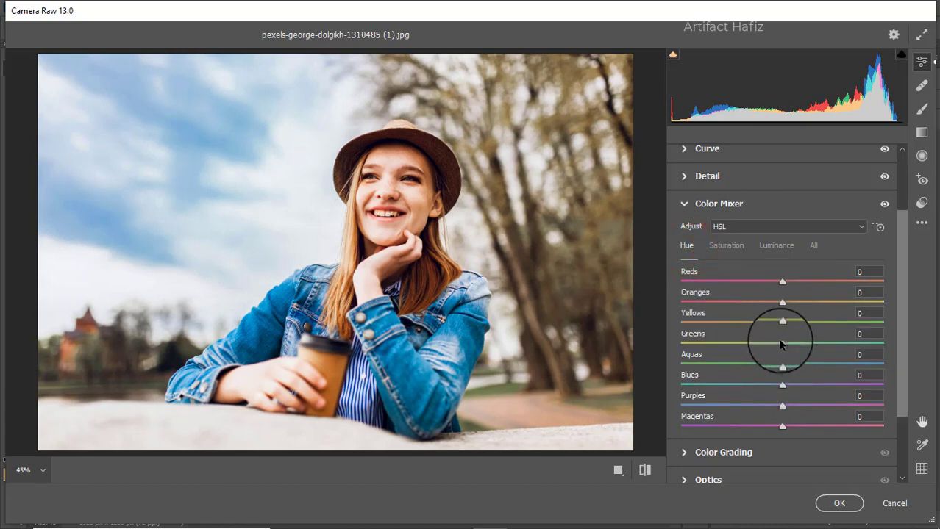
{"action": "left_click_drag", "start_coordinate": [781, 362], "coordinate": [737, 363]}
{"action": "left_click_drag", "start_coordinate": [782, 385], "coordinate": [738, 385]}
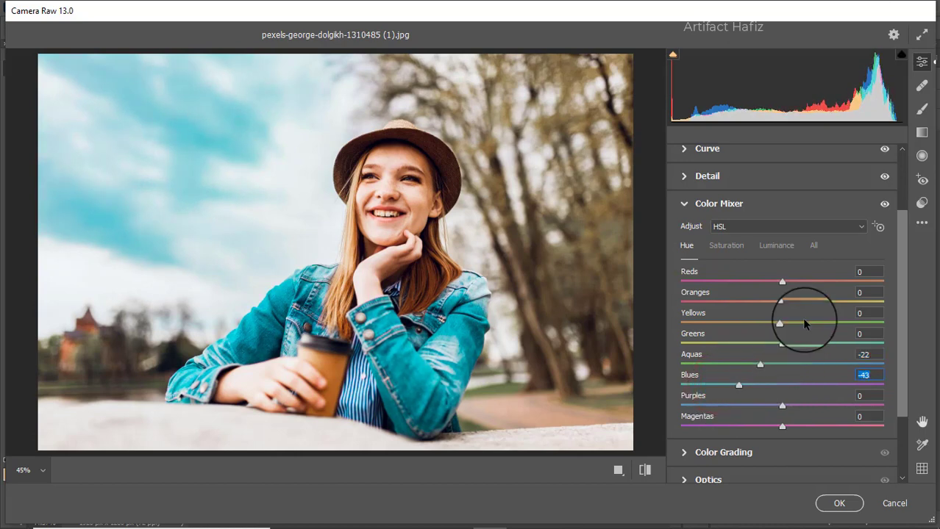
Step: Color grade the shadows blue (hue 252, saturation 12), the highlights slightly green, and the midtones orange (hue 40, saturation 11)
{"action": "left_click", "coordinate": [728, 452]}
{"action": "left_click_drag", "start_coordinate": [742, 372], "coordinate": [726, 431]}
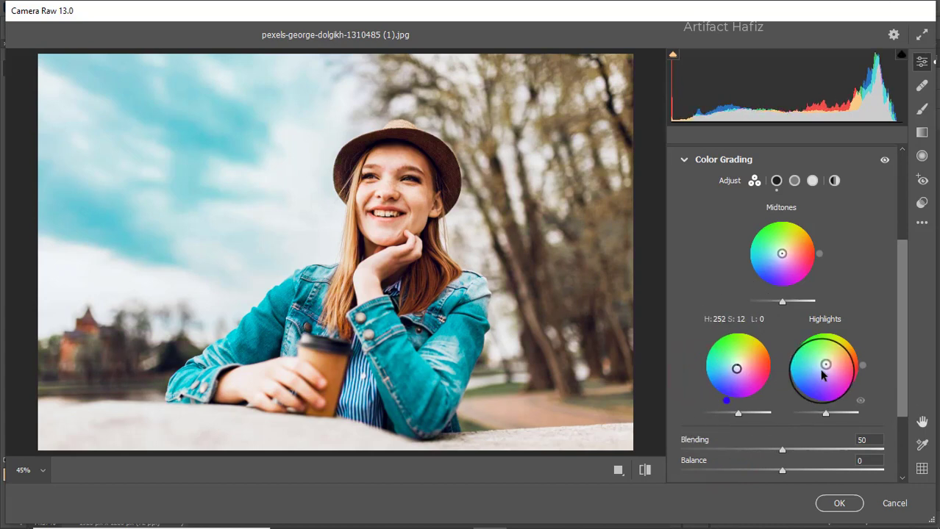
{"action": "left_click_drag", "start_coordinate": [822, 372], "coordinate": [811, 300]}
{"action": "left_click_drag", "start_coordinate": [783, 256], "coordinate": [839, 211]}
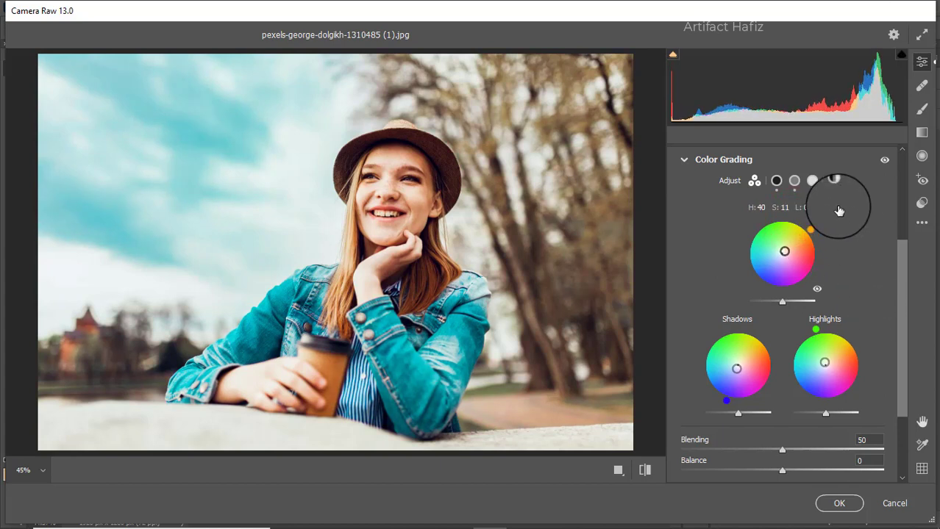
Step: Darken the photo's edges with a vignetting amount of -17
{"action": "scroll", "coordinate": [769, 302], "scroll_direction": "down", "scroll_amount": 3}
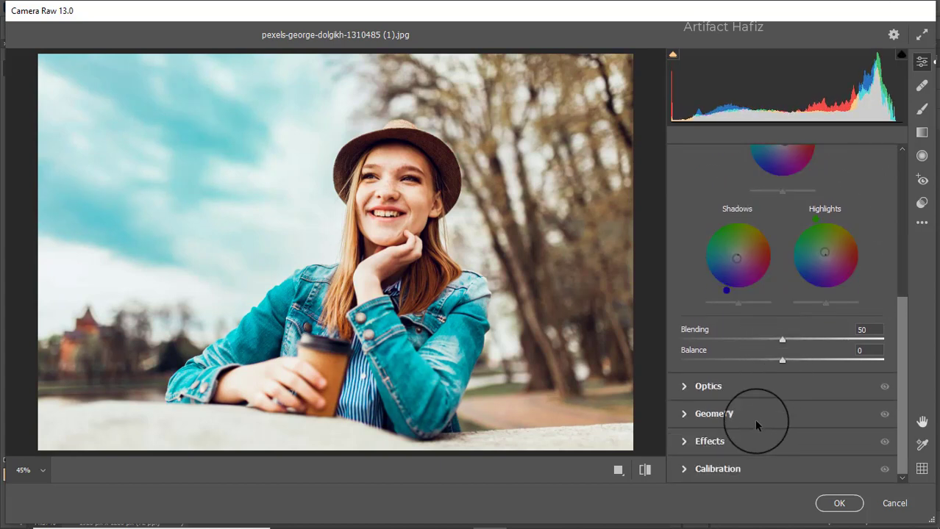
{"action": "left_click", "coordinate": [753, 448]}
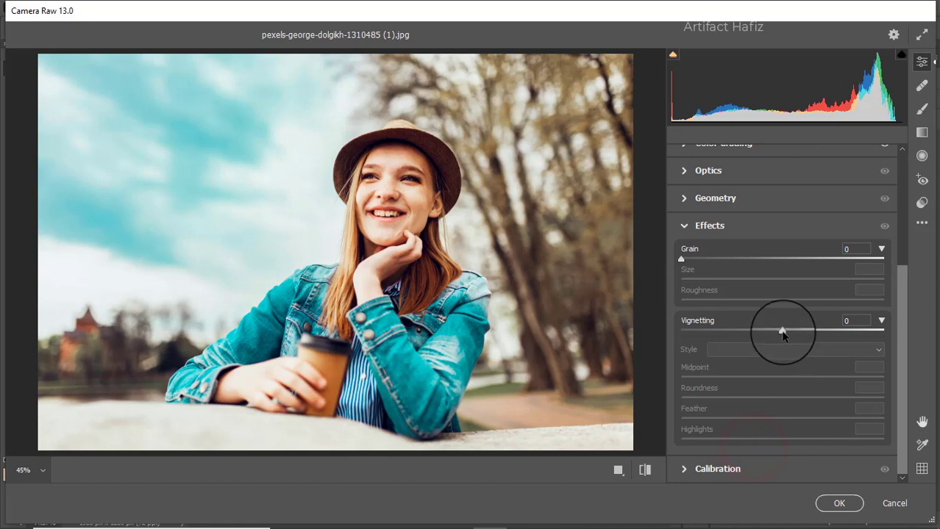
{"action": "mouse_move", "coordinate": [782, 332]}
{"action": "left_mouse_down"}
{"action": "mouse_move", "coordinate": [751, 333]}
{"action": "mouse_move", "coordinate": [763, 333]}
{"action": "left_mouse_up"}
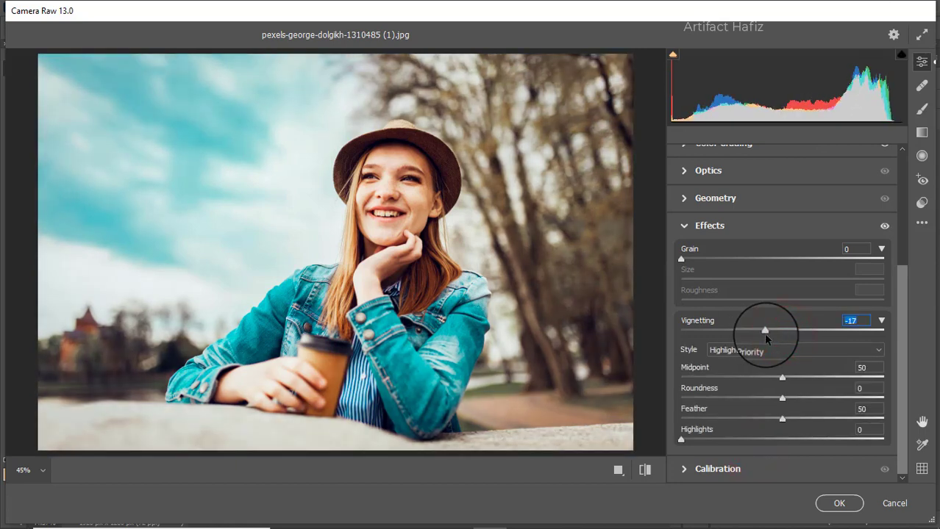
Step: Calibrate the primaries' saturation to +20 for green, -17 for red and -14 for blue
{"action": "left_click", "coordinate": [732, 472]}
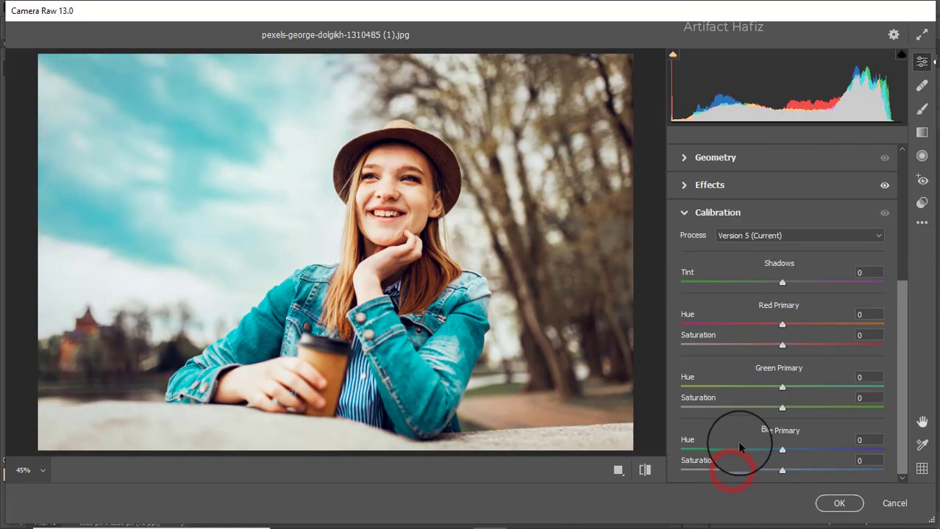
{"action": "left_click_drag", "start_coordinate": [782, 409], "coordinate": [802, 409]}
{"action": "left_click_drag", "start_coordinate": [782, 344], "coordinate": [764, 344]}
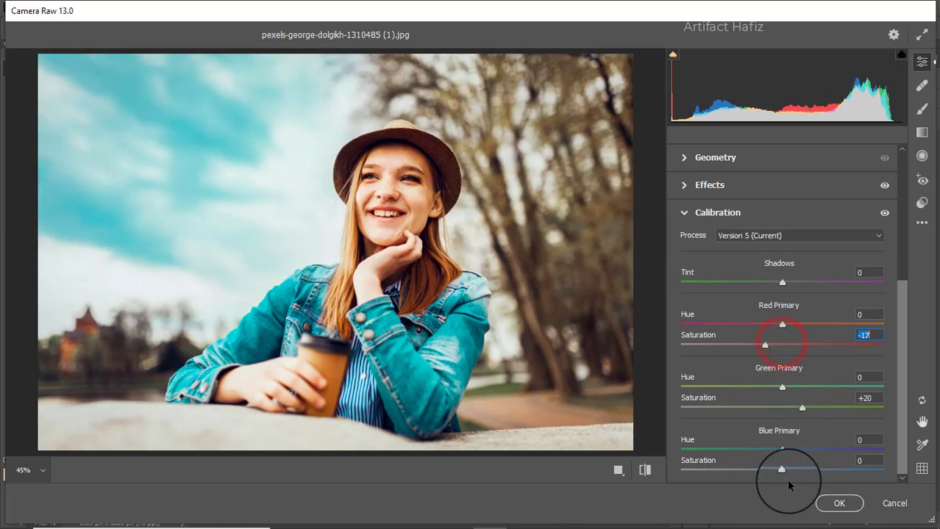
{"action": "left_click_drag", "start_coordinate": [781, 472], "coordinate": [767, 472]}
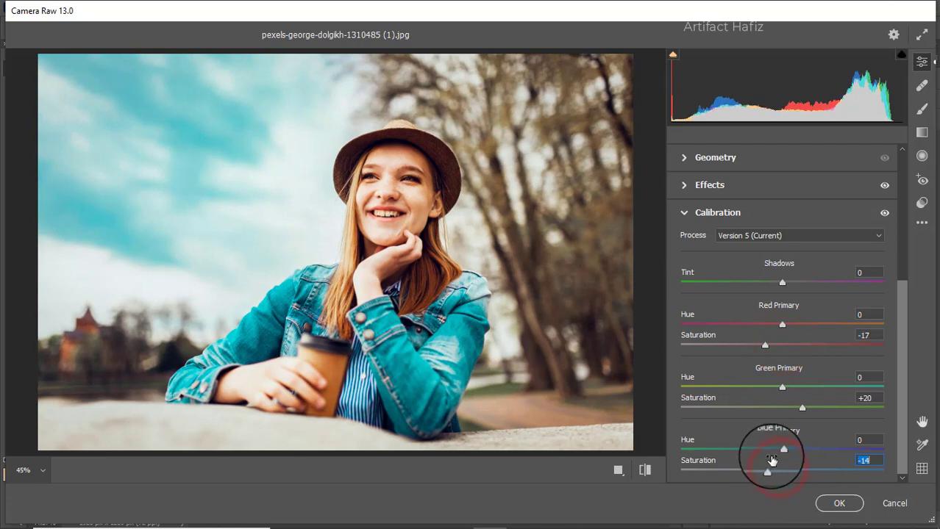
Step: Draw a graduated filter diagonally from the upper-left sky to the jacket sleeve, and move its start point closer to the woman
{"action": "left_click", "coordinate": [922, 134]}
{"action": "left_click_drag", "start_coordinate": [76, 71], "coordinate": [274, 300]}
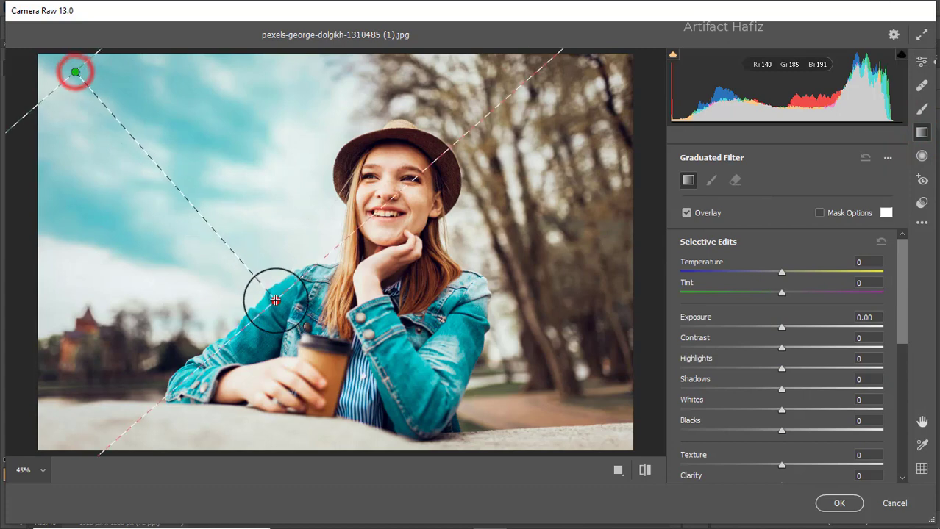
{"action": "left_click_drag", "start_coordinate": [78, 76], "coordinate": [154, 153]}
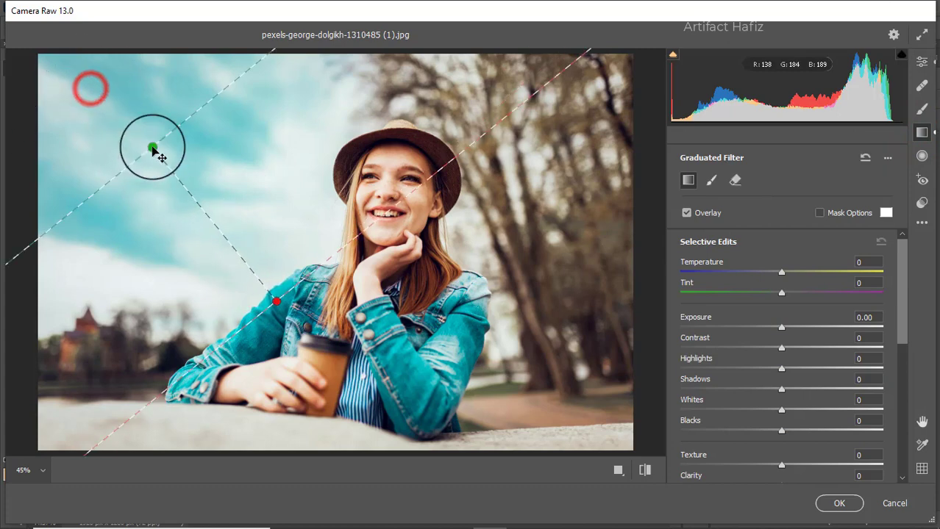
Step: Set the sky filter's temperature to -33 and exposure to -0.45, and reposition its two ends toward the middle sky and the woman's shoulder
{"action": "left_click_drag", "start_coordinate": [782, 272], "coordinate": [749, 274]}
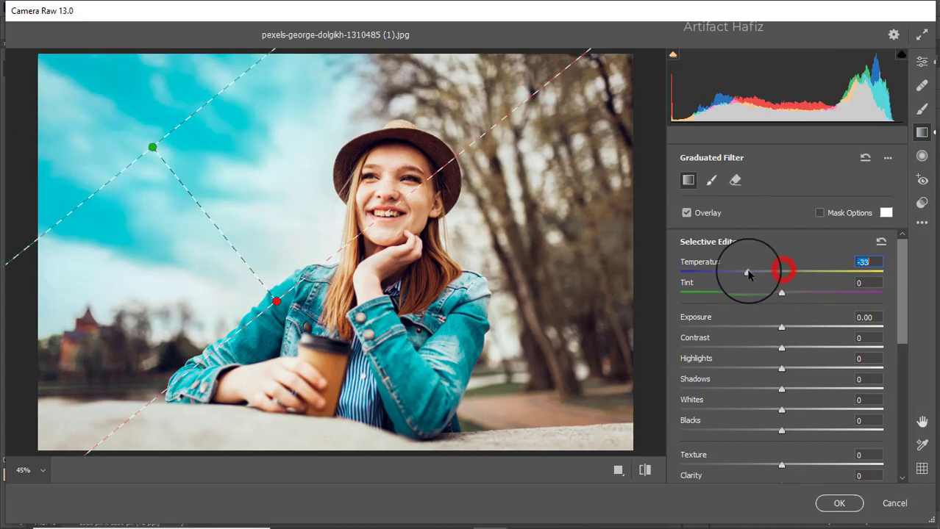
{"action": "mouse_move", "coordinate": [780, 327]}
{"action": "left_mouse_down"}
{"action": "mouse_move", "coordinate": [751, 329]}
{"action": "mouse_move", "coordinate": [770, 329]}
{"action": "left_mouse_up"}
{"action": "left_click_drag", "start_coordinate": [152, 148], "coordinate": [196, 154]}
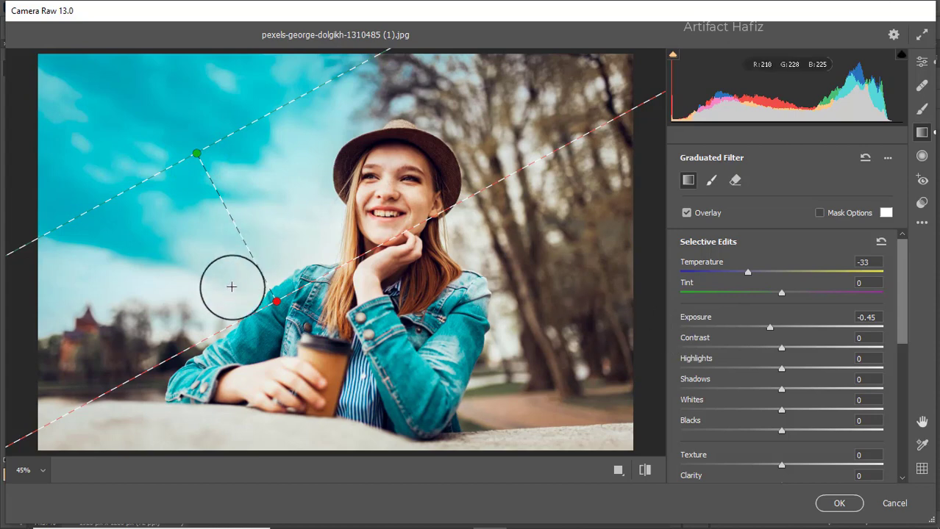
{"action": "left_click_drag", "start_coordinate": [276, 303], "coordinate": [316, 261]}
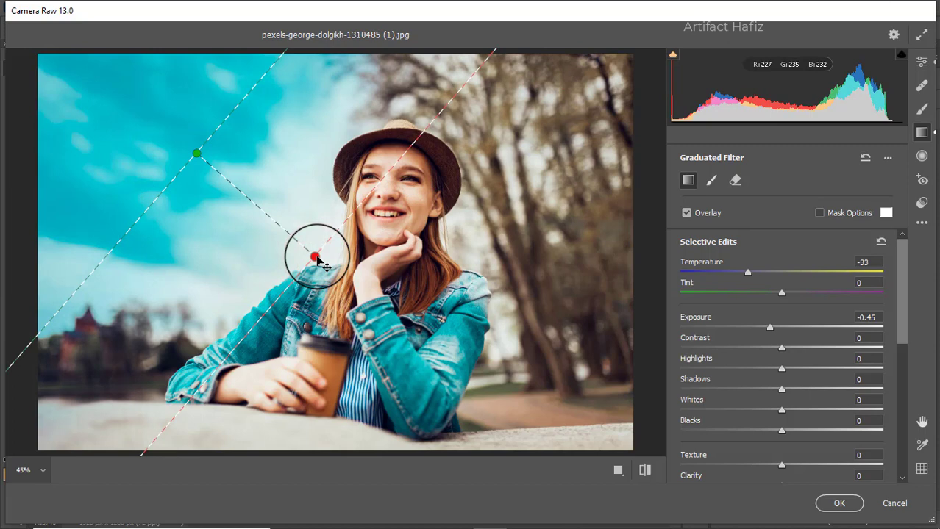
Step: Add a second graduated filter from the upper-right trees to the hat brim with temperature +25, and return to the global edit settings
{"action": "mouse_move", "coordinate": [617, 74]}
{"action": "left_mouse_down"}
{"action": "mouse_move", "coordinate": [573, 147]}
{"action": "mouse_move", "coordinate": [453, 209]}
{"action": "mouse_move", "coordinate": [445, 203]}
{"action": "left_mouse_up"}
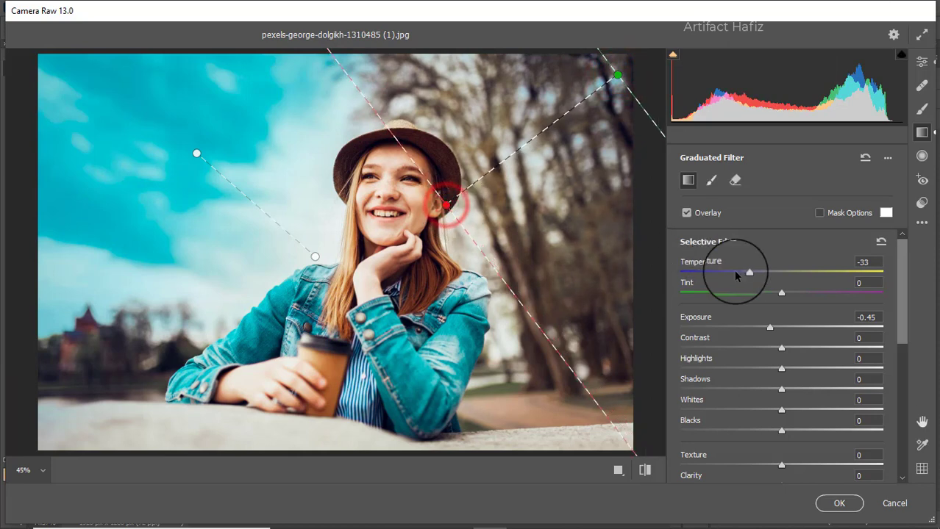
{"action": "left_click_drag", "start_coordinate": [746, 272], "coordinate": [810, 273]}
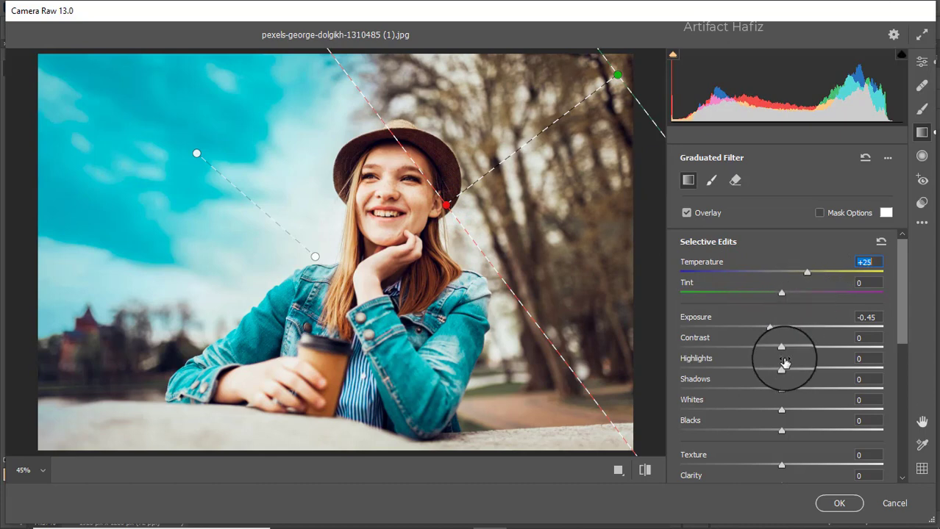
{"action": "left_click", "coordinate": [921, 62]}
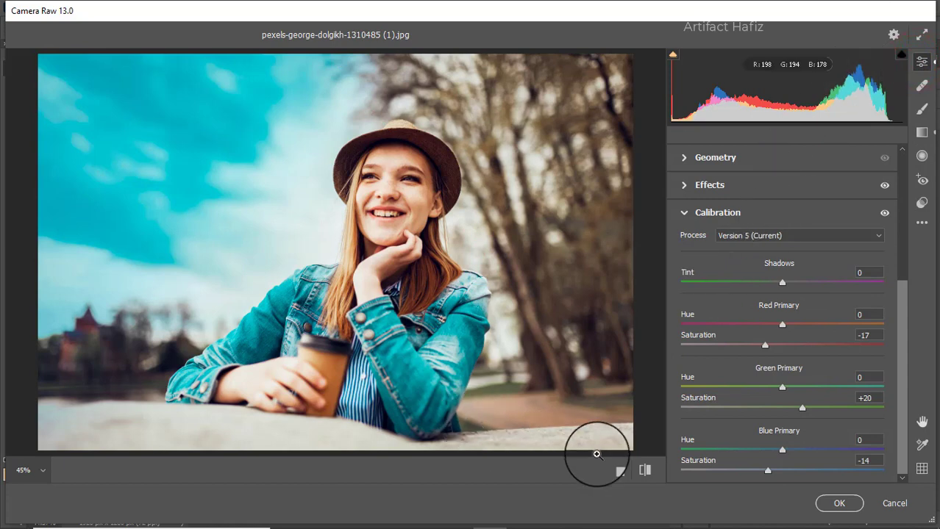
Step: With the before and after views side by side, set the global exposure to -0.15 and apply the Camera Raw grade
{"action": "left_click", "coordinate": [618, 470]}
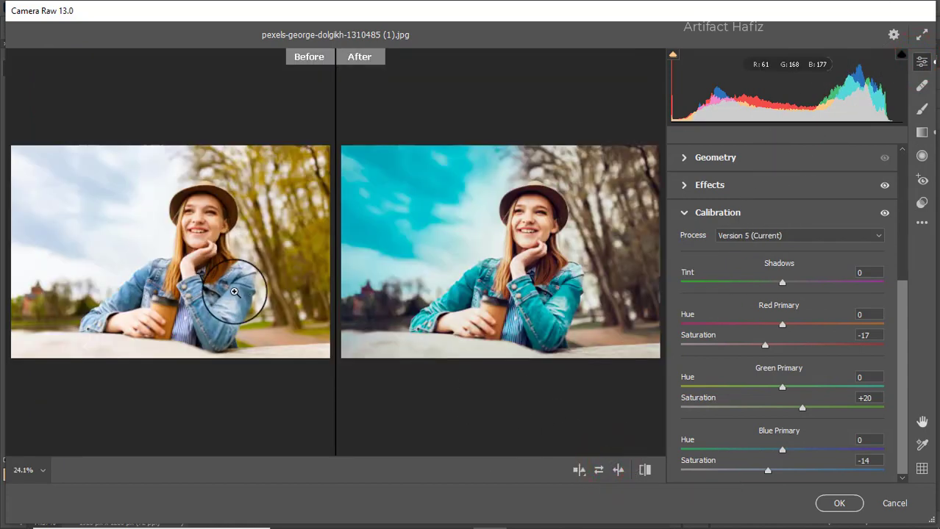
{"action": "scroll", "coordinate": [845, 319], "scroll_direction": "up", "scroll_amount": 10}
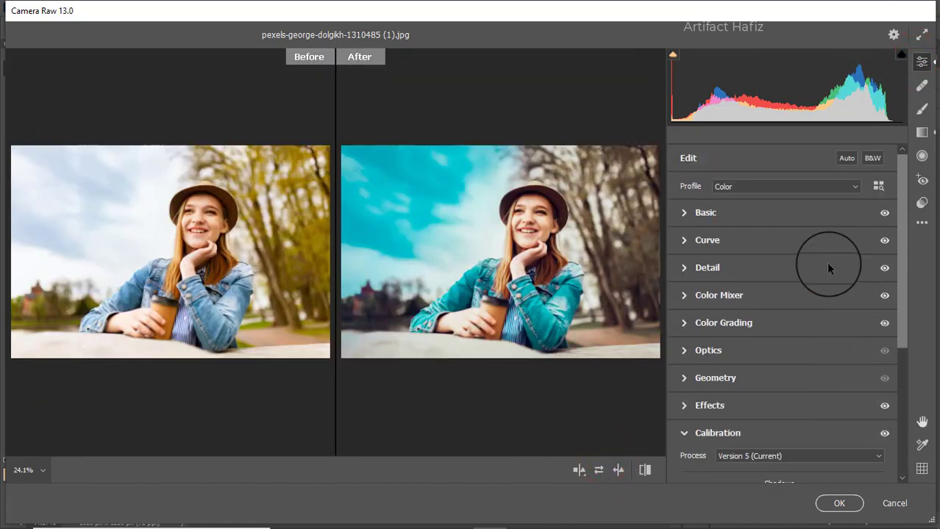
{"action": "left_click", "coordinate": [724, 208]}
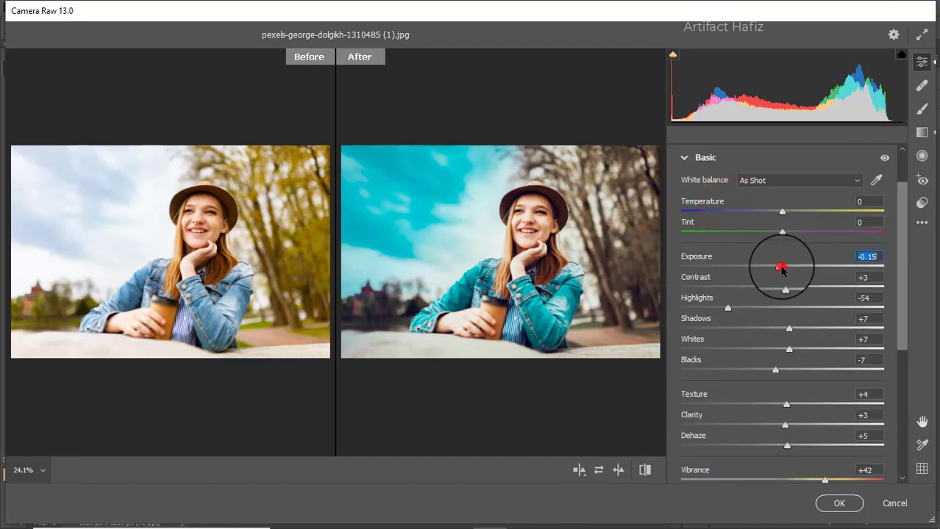
{"action": "mouse_move", "coordinate": [781, 270]}
{"action": "left_mouse_down"}
{"action": "mouse_move", "coordinate": [766, 272]}
{"action": "mouse_move", "coordinate": [782, 273]}
{"action": "left_mouse_up"}
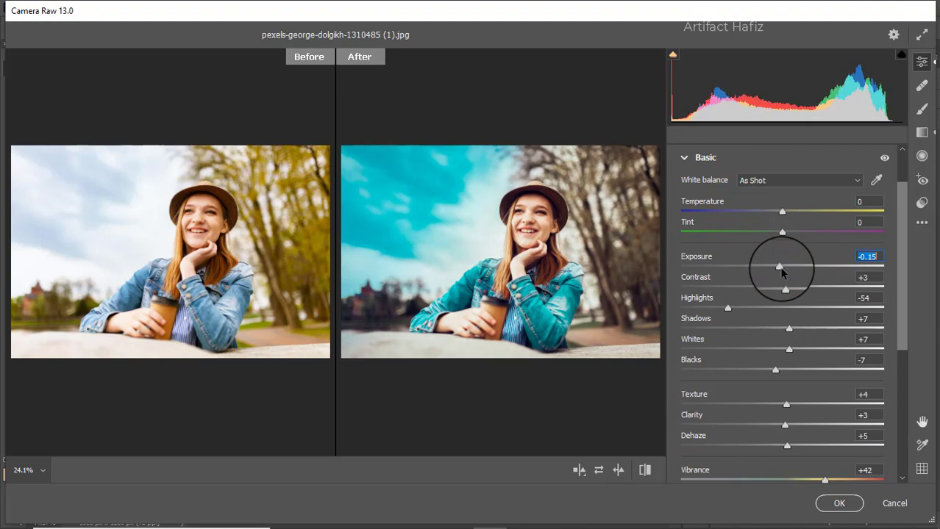
{"action": "scroll", "coordinate": [795, 357], "scroll_direction": "down", "scroll_amount": 5}
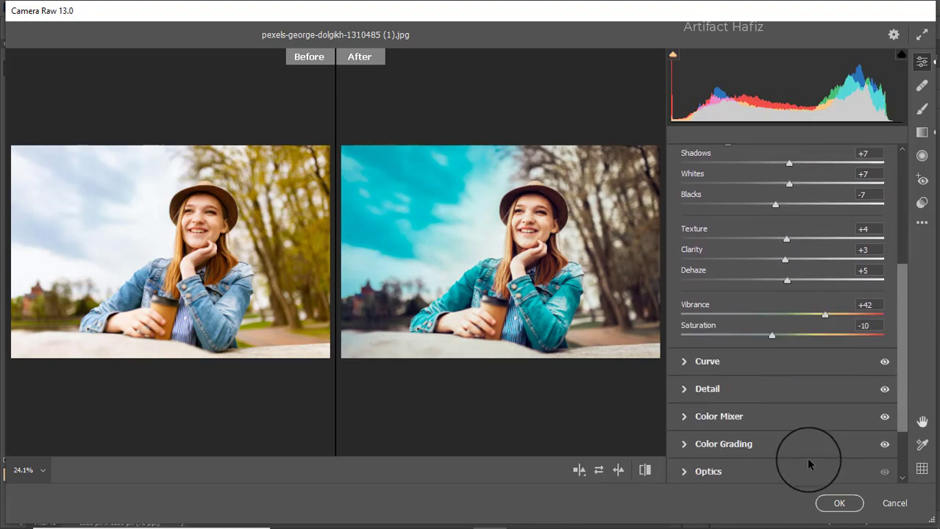
{"action": "left_click", "coordinate": [838, 504]}
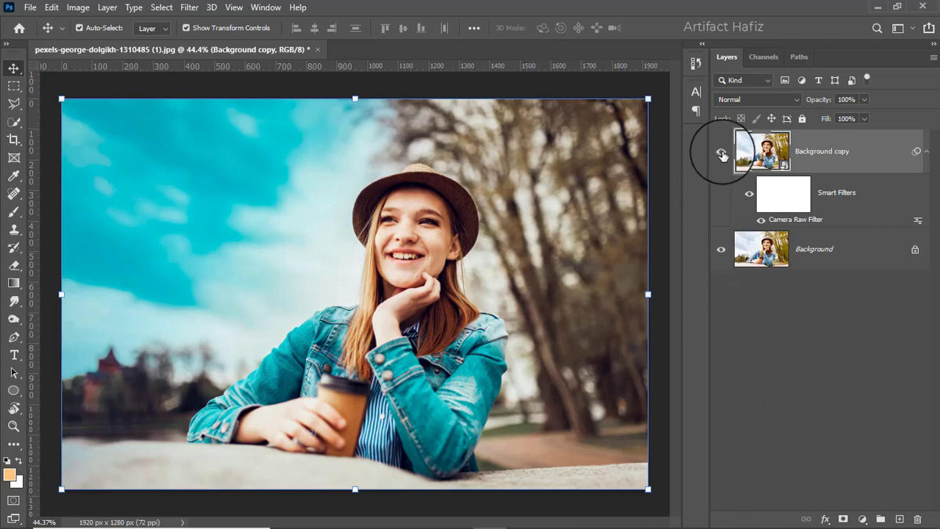
Step: Toggle the visibility of the Background copy layer to compare the graded portrait with the original
{"action": "left_click", "coordinate": [721, 153]}
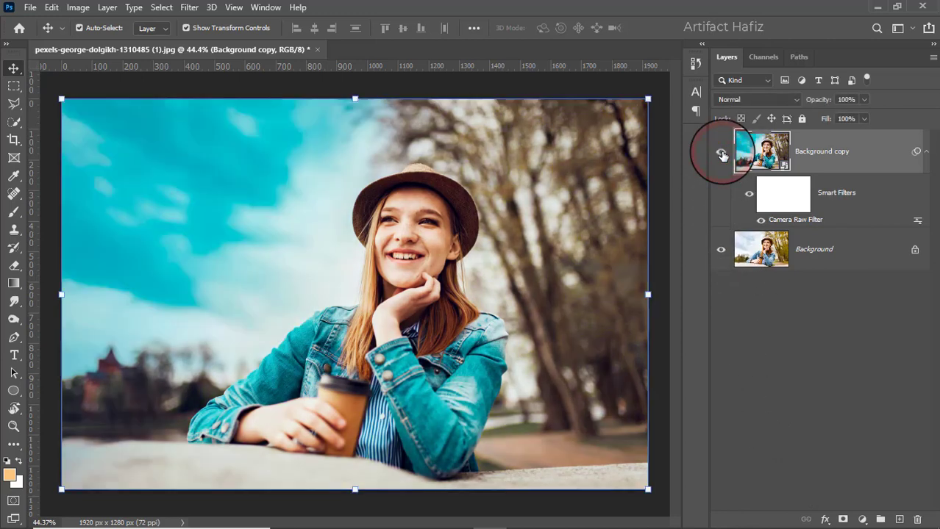
{"action": "left_click", "coordinate": [721, 152]}
{"action": "left_click", "coordinate": [721, 152]}
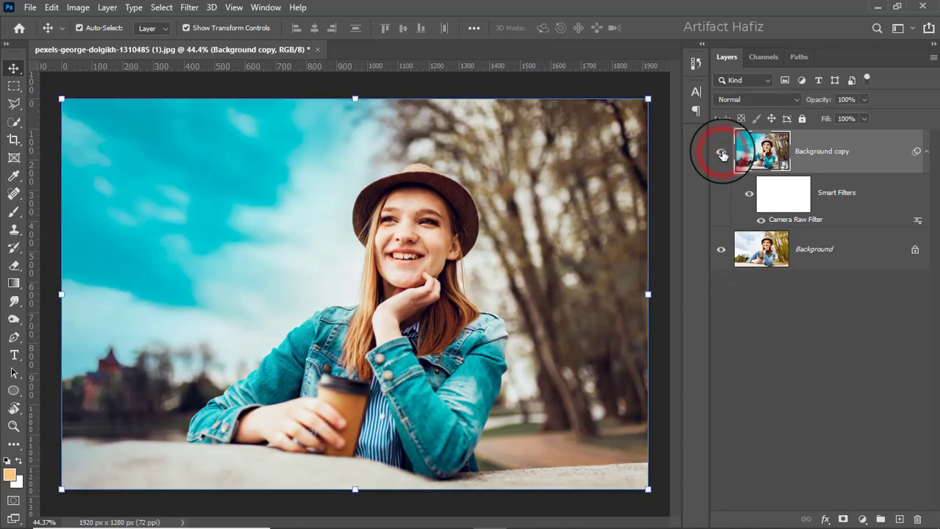